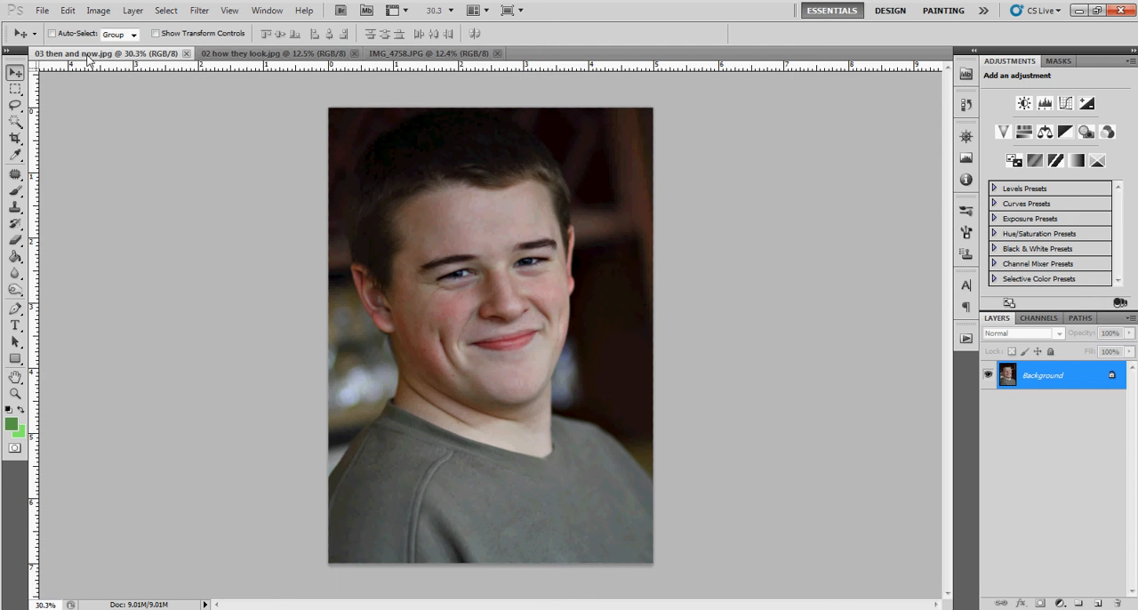
{"action": "left_click", "coordinate": [98, 11]}
{"action": "left_click", "coordinate": [105, 114]}
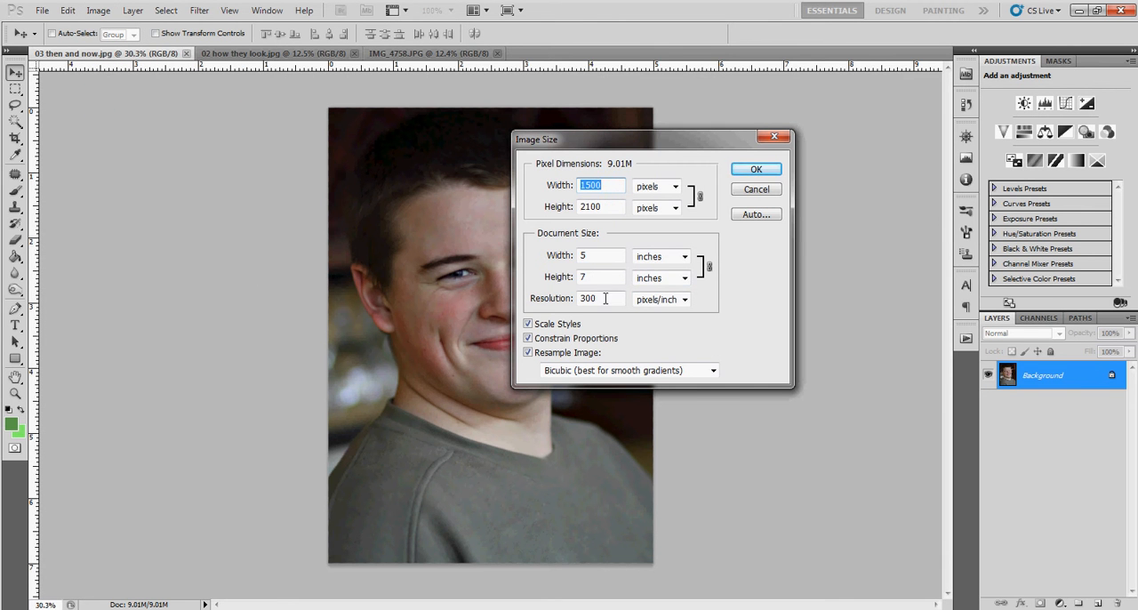
{"action": "left_click", "coordinate": [549, 306]}
{"action": "type", "text": "72"}
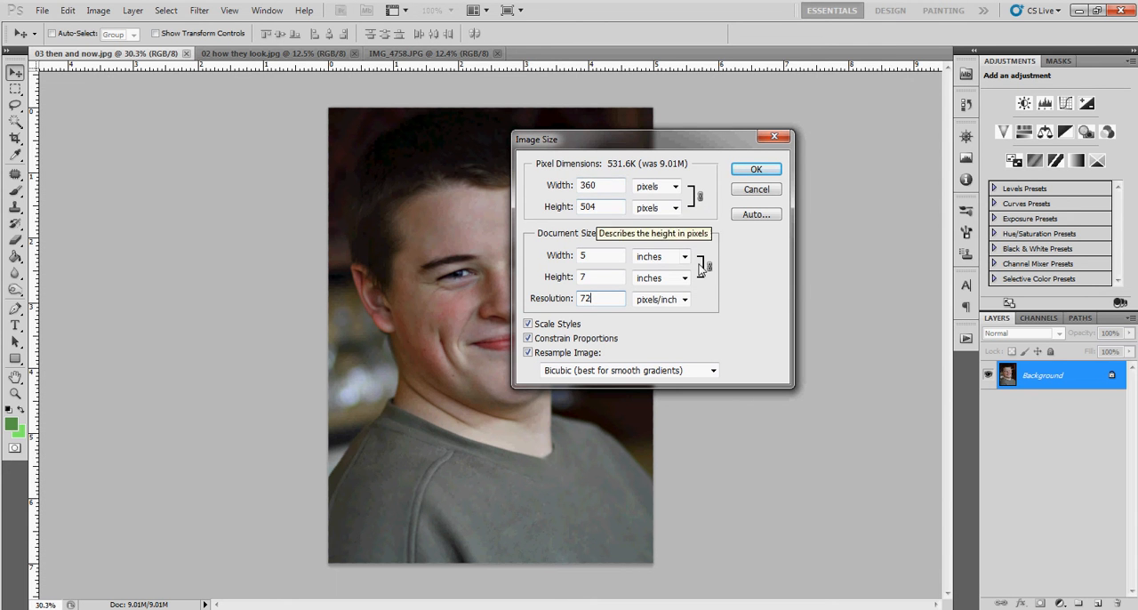
{"action": "left_click", "coordinate": [754, 191]}
Try resizing IMG_4758.JPG to a resolution of 72 pixels/inch and a height of 750 pixels, and undo the resize.
{"action": "left_click", "coordinate": [412, 54]}
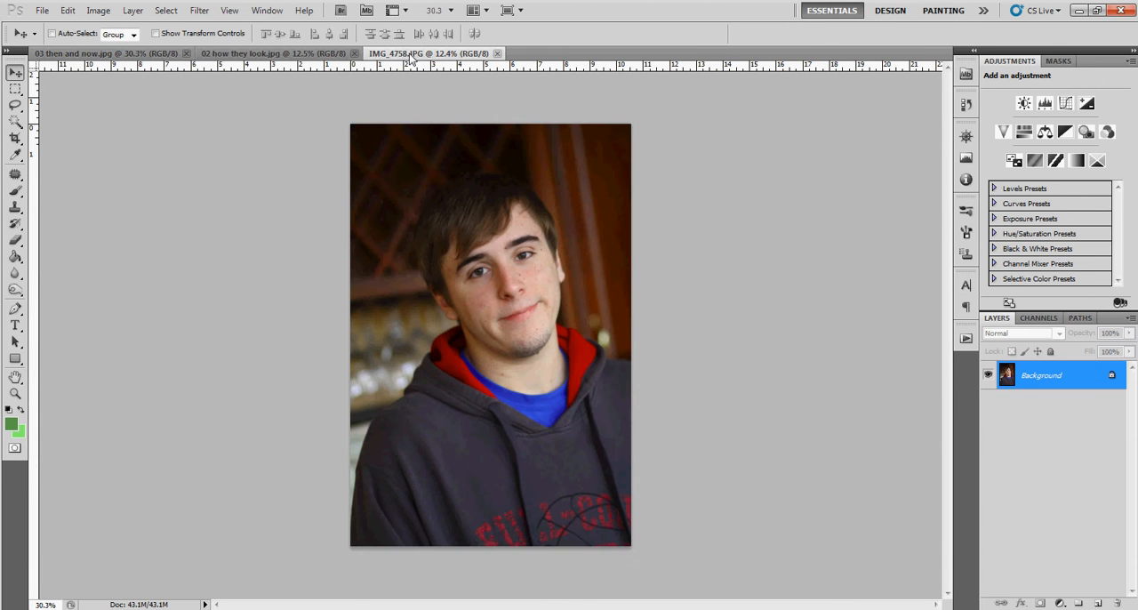
{"action": "left_click", "coordinate": [96, 11]}
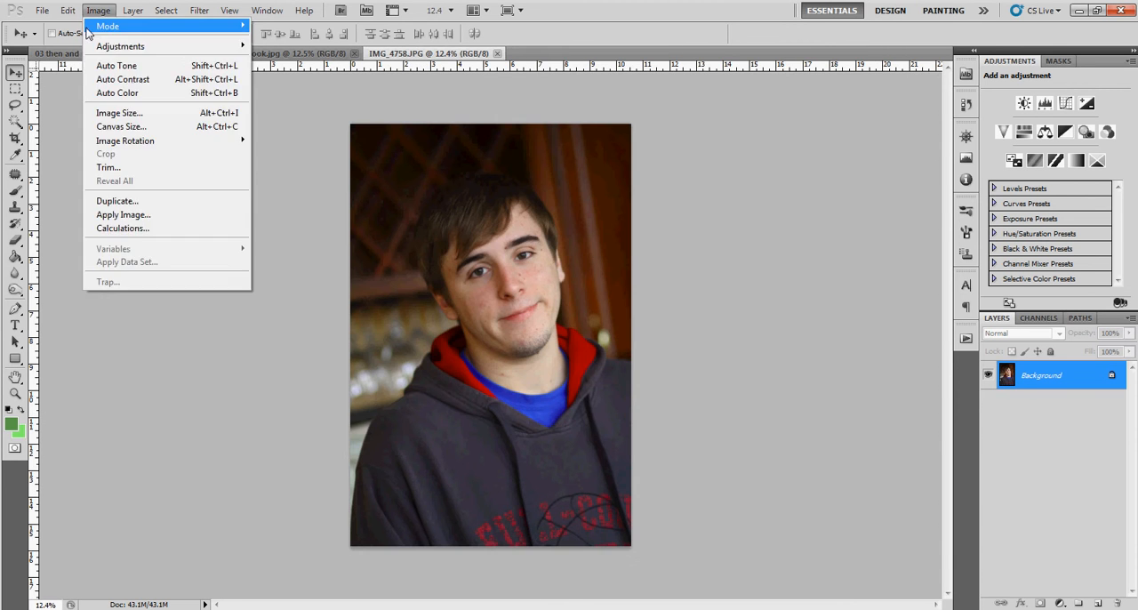
{"action": "left_click", "coordinate": [103, 114]}
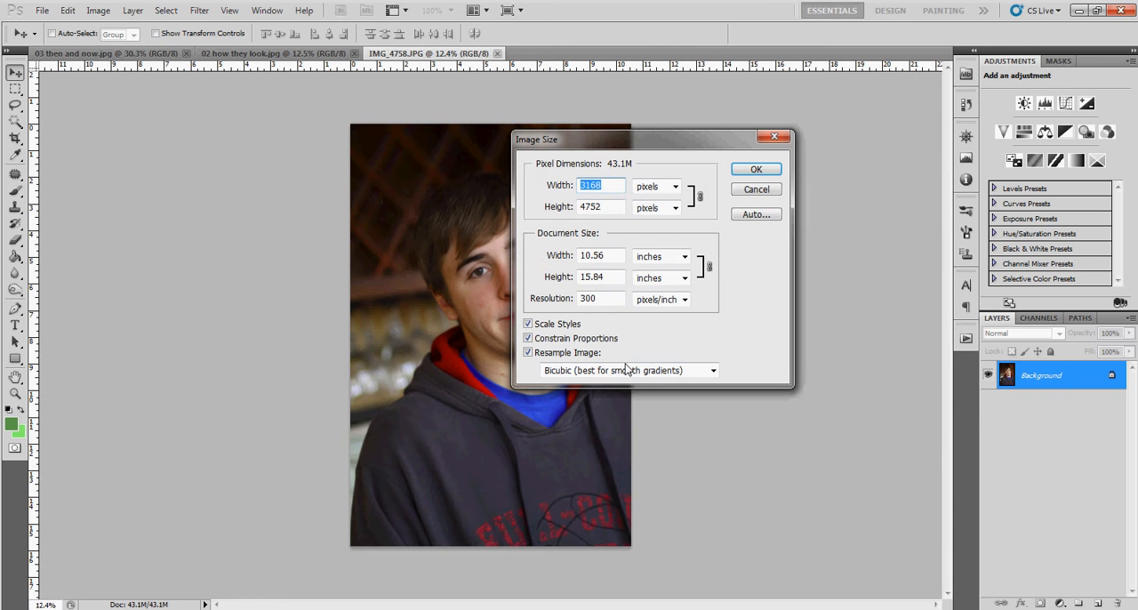
{"action": "double_click", "coordinate": [598, 299]}
{"action": "type", "text": "72"}
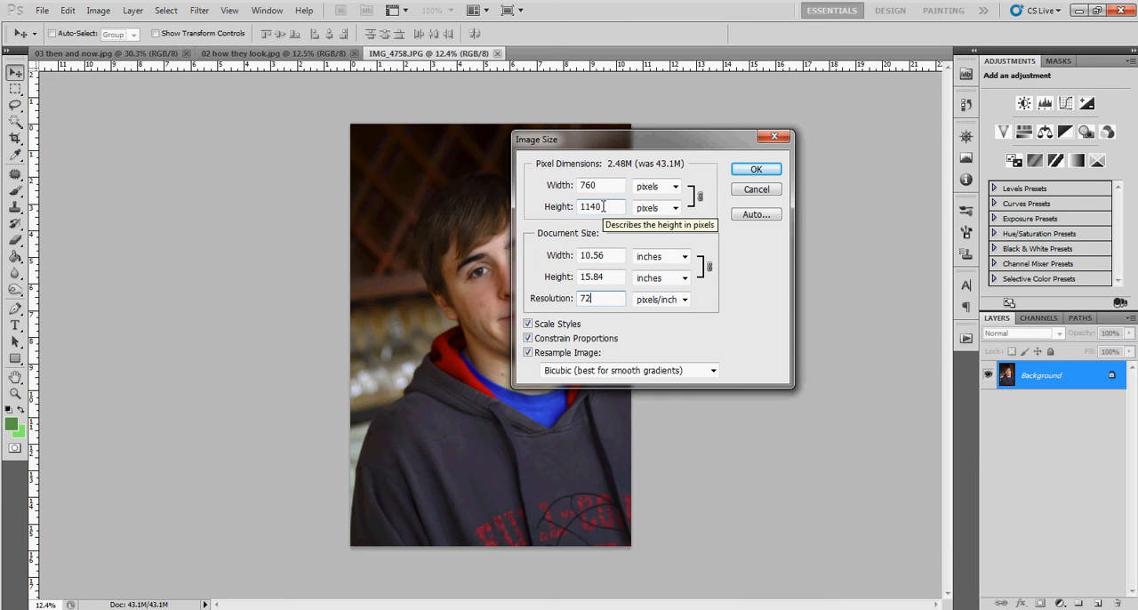
{"action": "left_click_drag", "start_coordinate": [603, 206], "coordinate": [594, 206]}
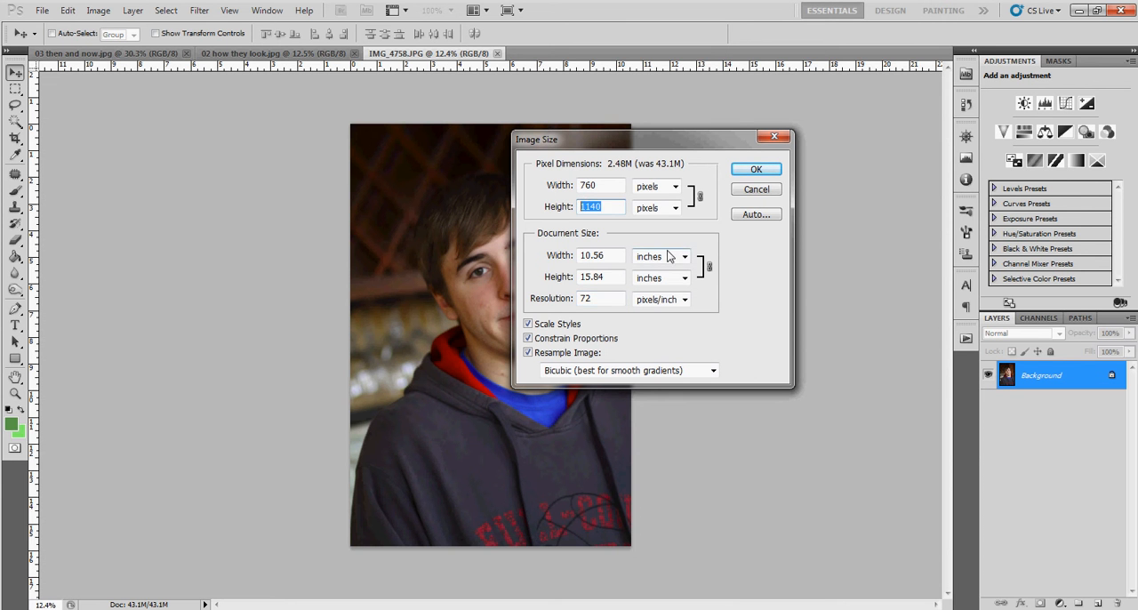
{"action": "type", "text": "750"}
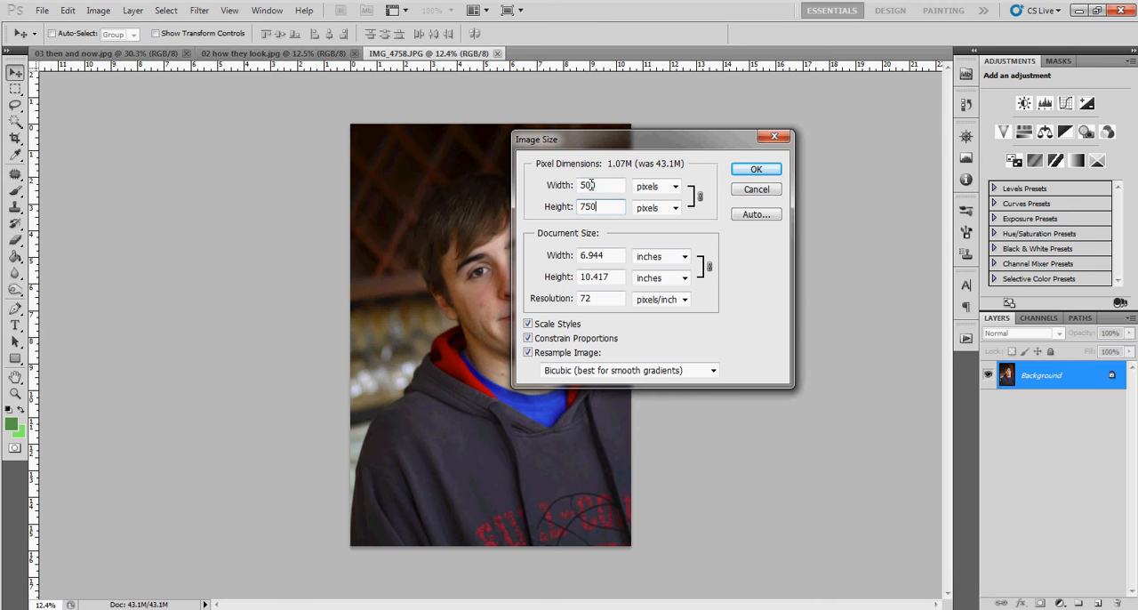
{"action": "left_click", "coordinate": [766, 173]}
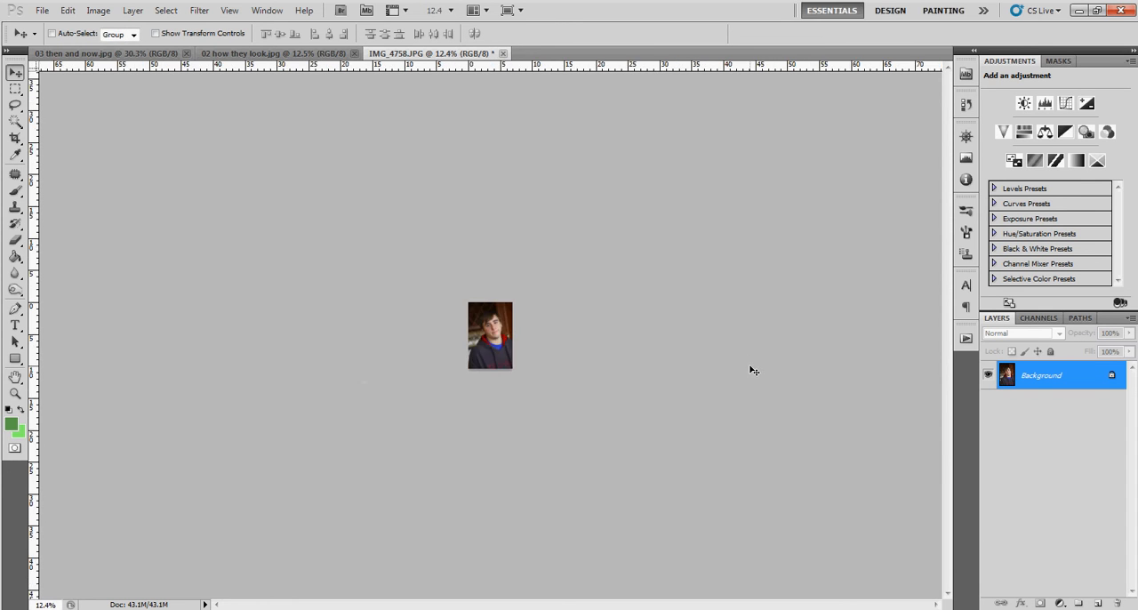
{"action": "key", "text": "ctrl+plus"}
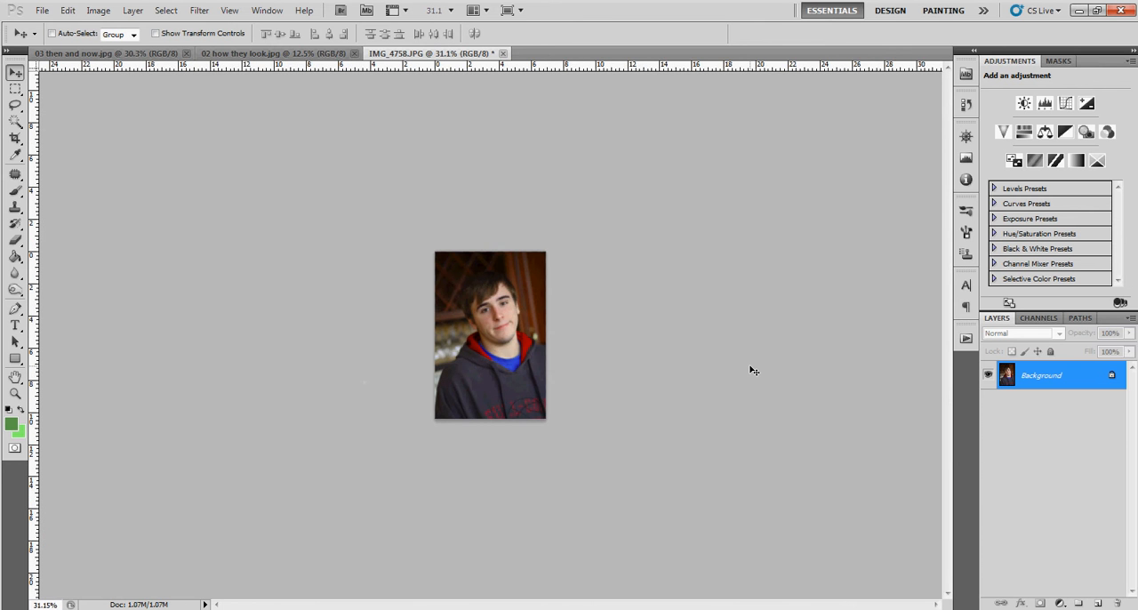
{"action": "key", "text": "ctrl+z"}
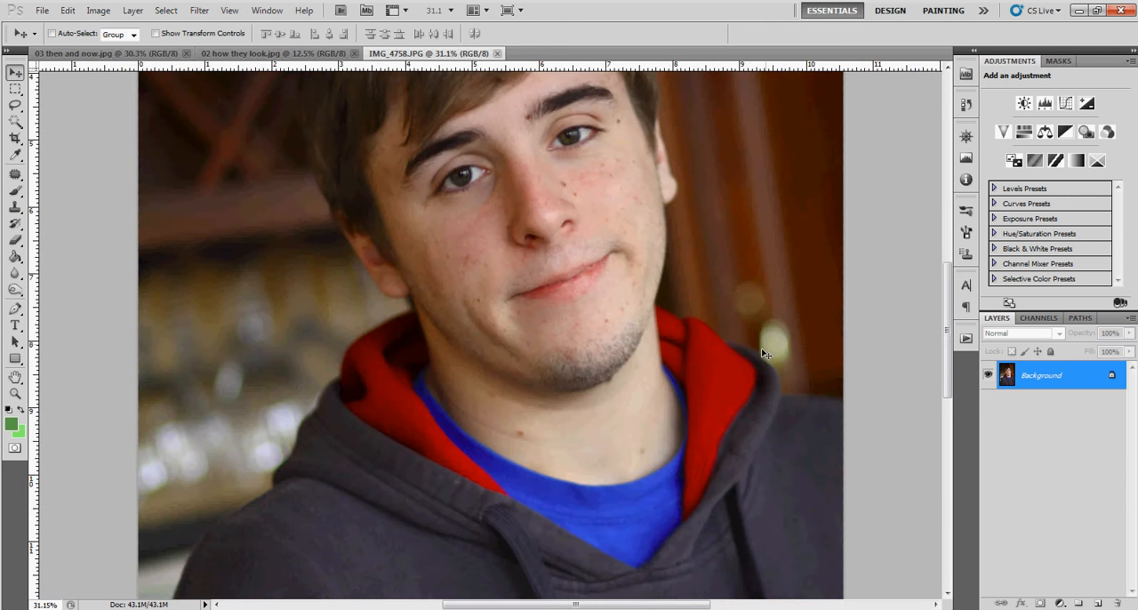
{"action": "scroll", "coordinate": [663, 302], "scroll_direction": "down", "scroll_amount": 3}
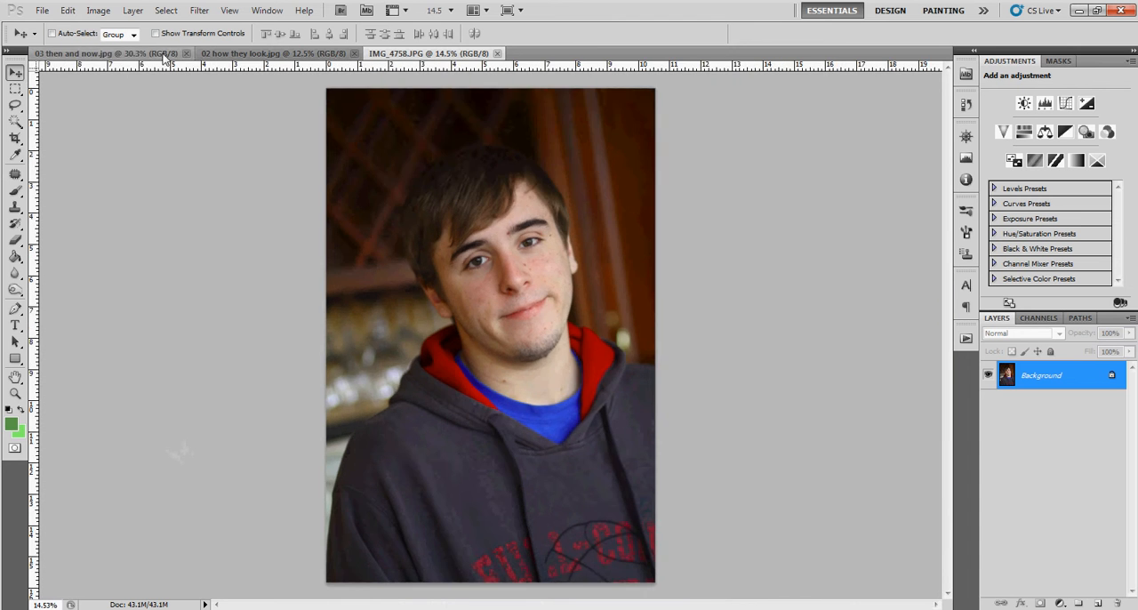
Start the Image Processor script from 03 then and now.jpg and set it to process the open images.
{"action": "left_click", "coordinate": [147, 55]}
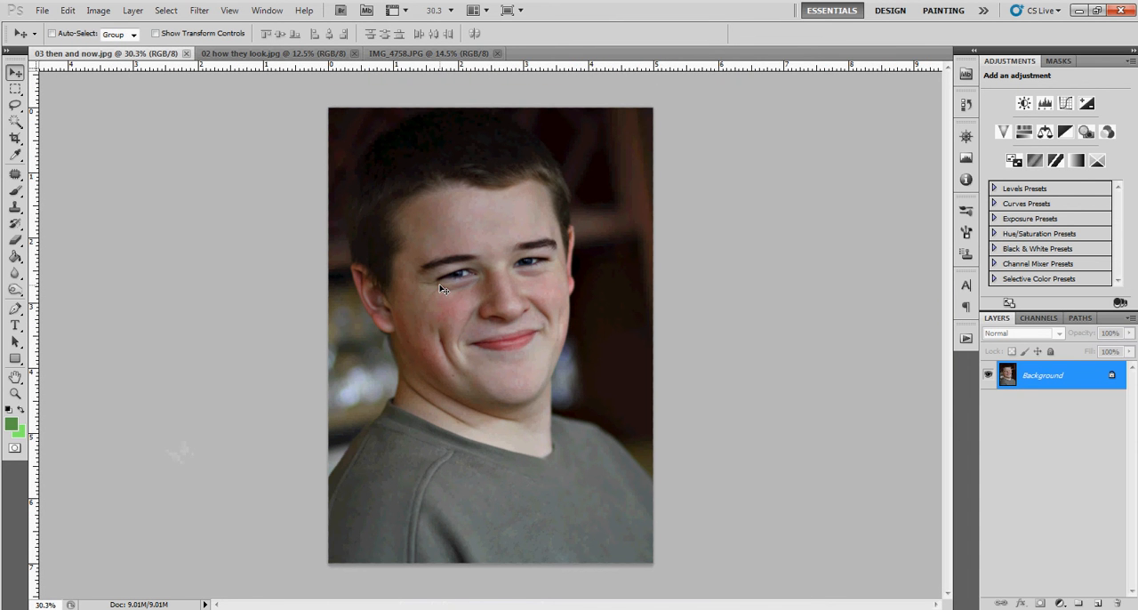
{"action": "left_click", "coordinate": [68, 10]}
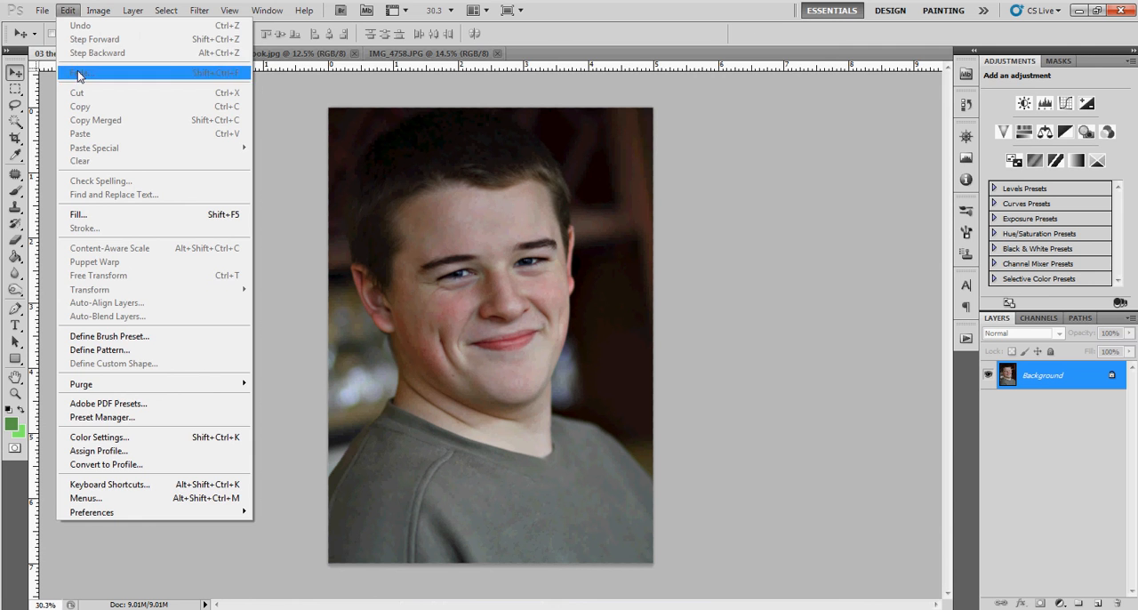
{"action": "left_click", "coordinate": [70, 13]}
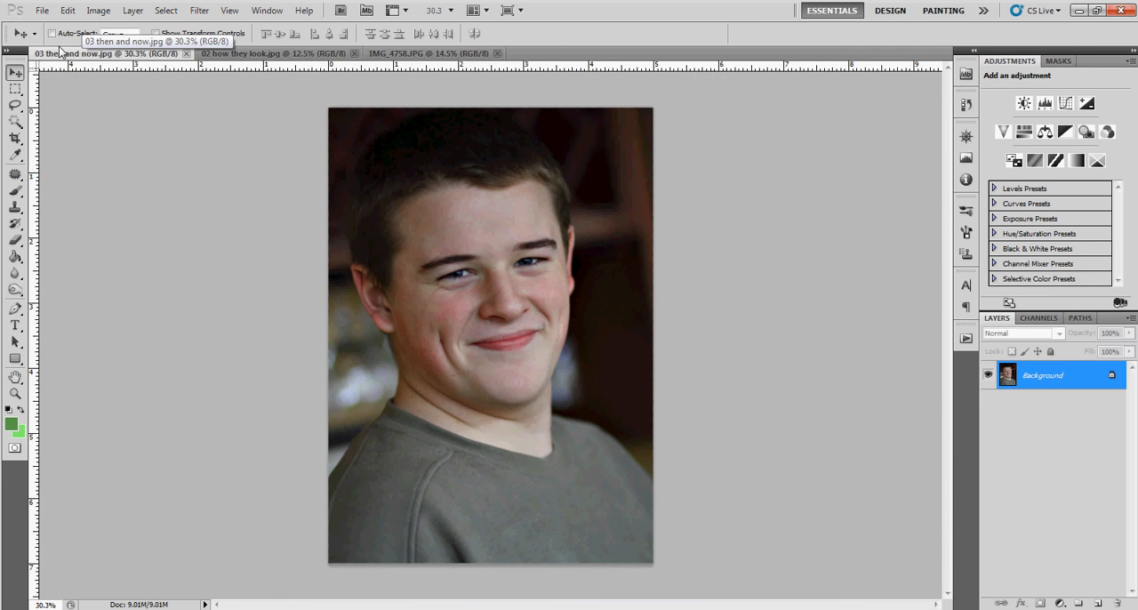
{"action": "left_click", "coordinate": [47, 12]}
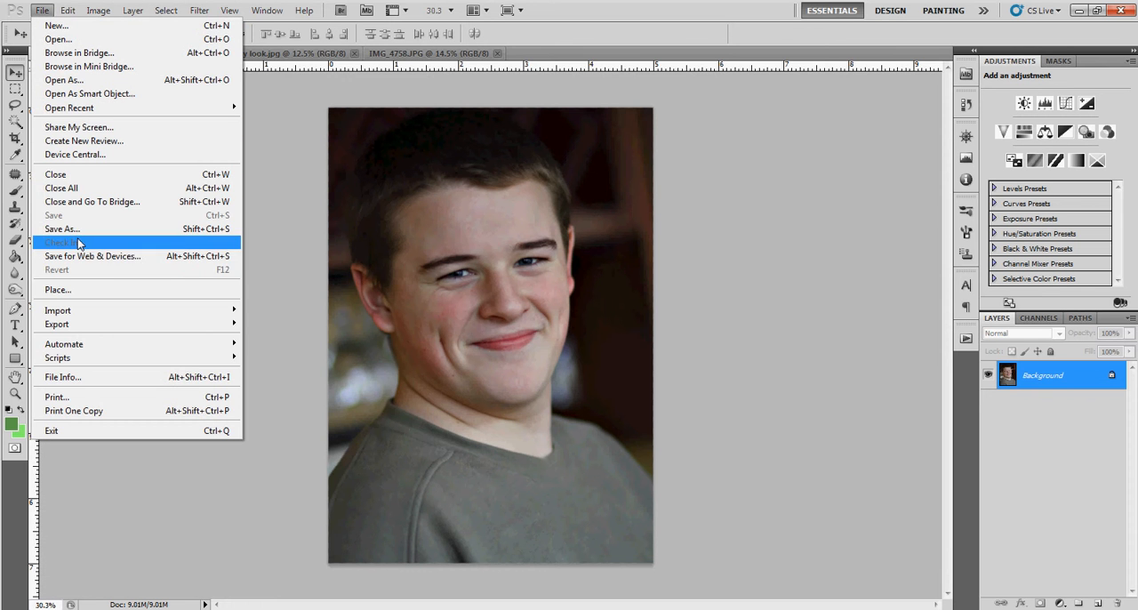
{"action": "mouse_move", "coordinate": [87, 346]}
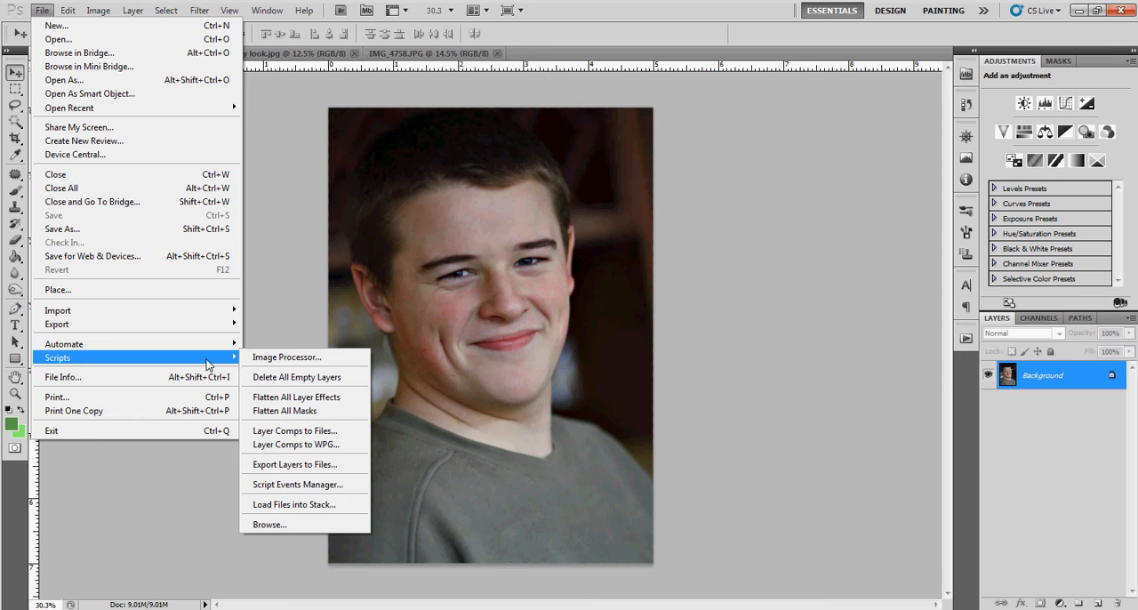
{"action": "left_click", "coordinate": [264, 359]}
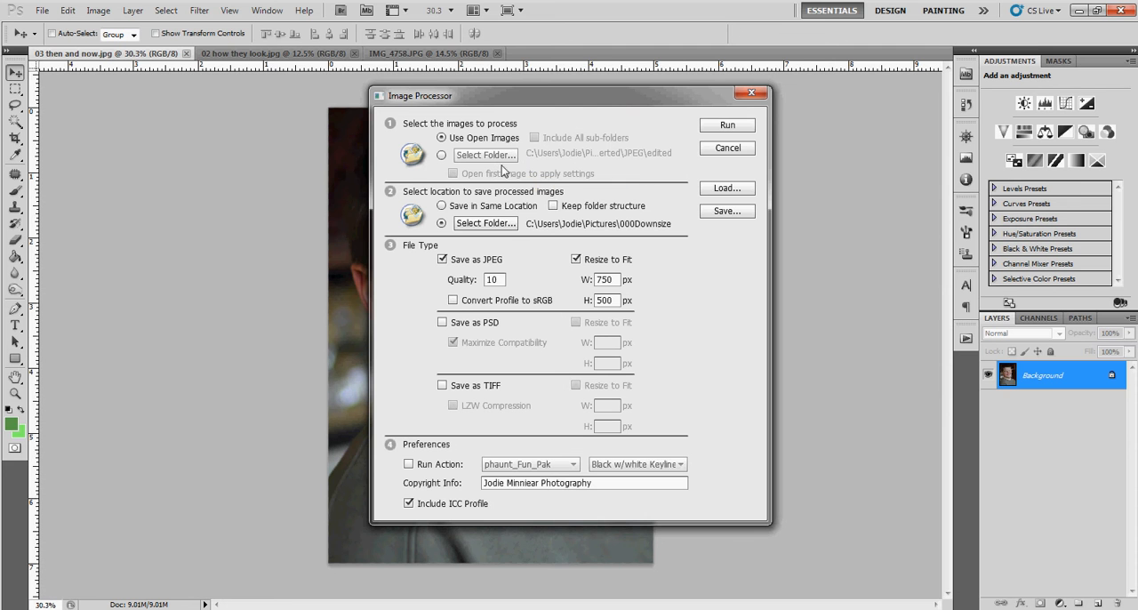
{"action": "left_click", "coordinate": [440, 155]}
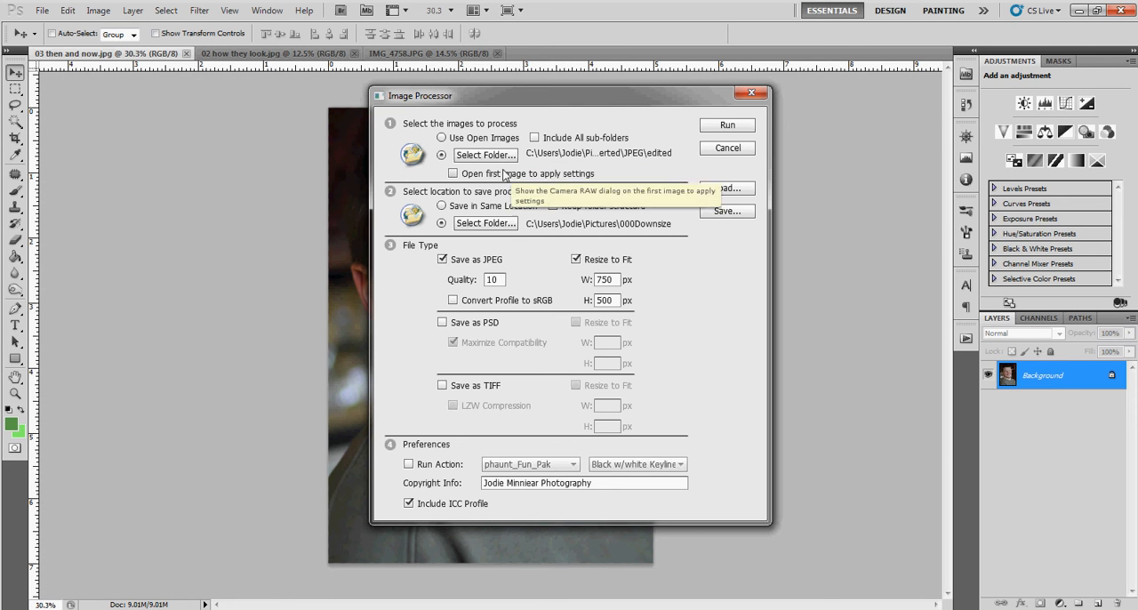
{"action": "left_click", "coordinate": [442, 138]}
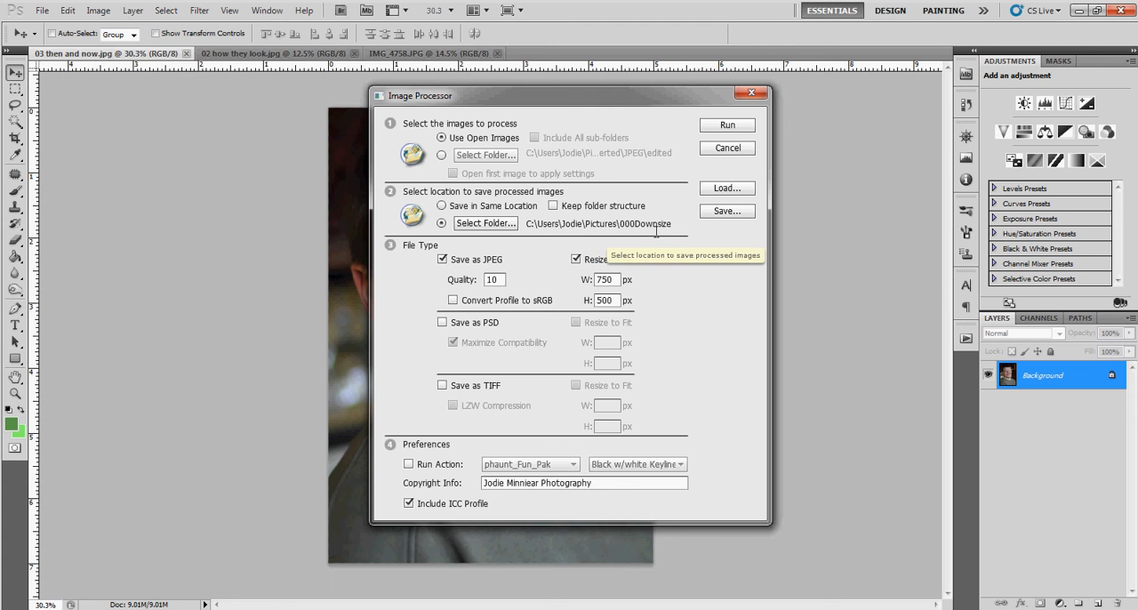
Choose the 000Downsize folder inside My Pictures as the save location and run the Image Processor.
{"action": "left_click", "coordinate": [482, 223]}
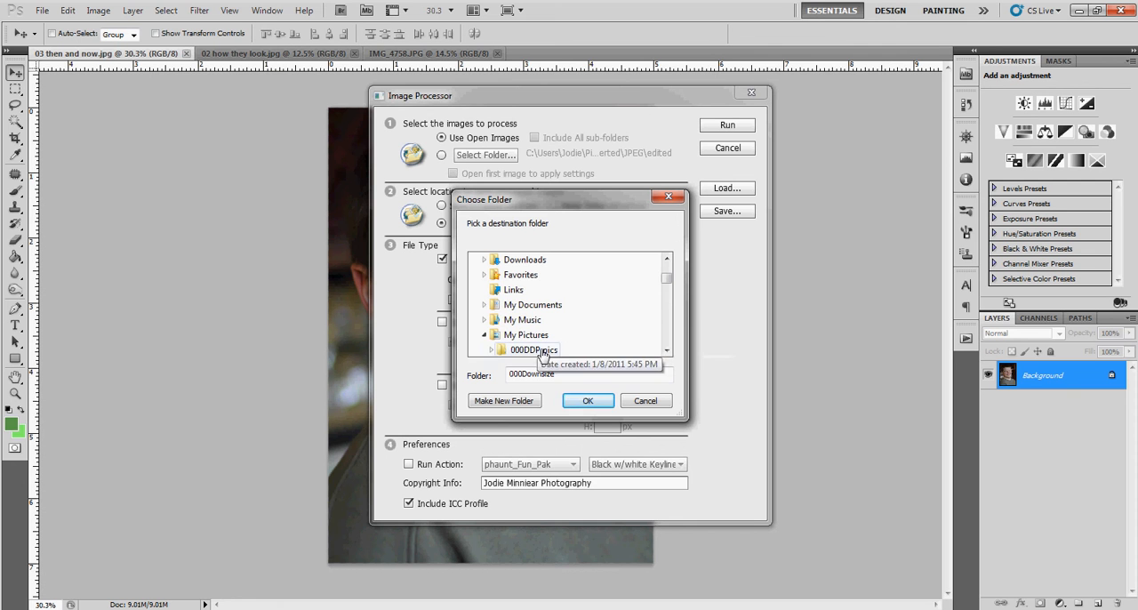
{"action": "left_click_drag", "start_coordinate": [668, 279], "coordinate": [668, 281]}
{"action": "left_click", "coordinate": [542, 306]}
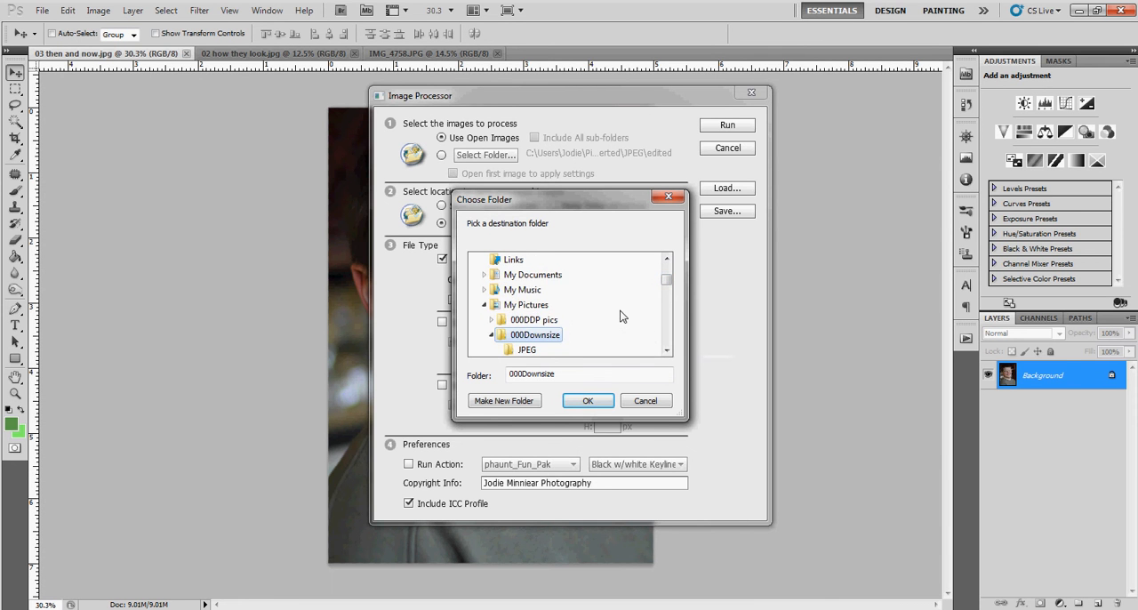
{"action": "left_click", "coordinate": [608, 401]}
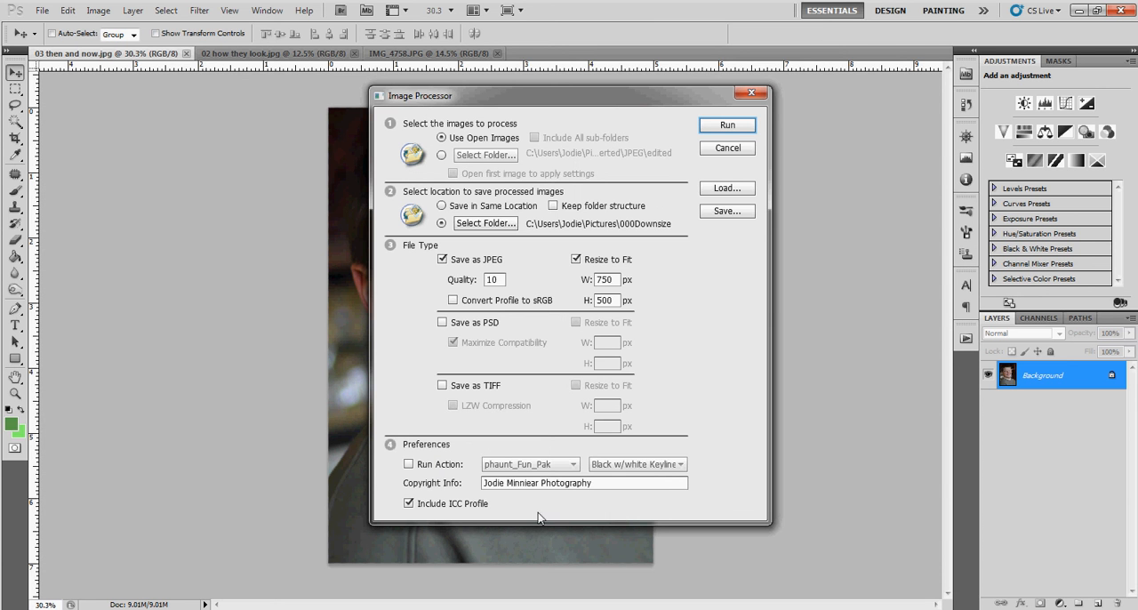
{"action": "left_click", "coordinate": [728, 126]}
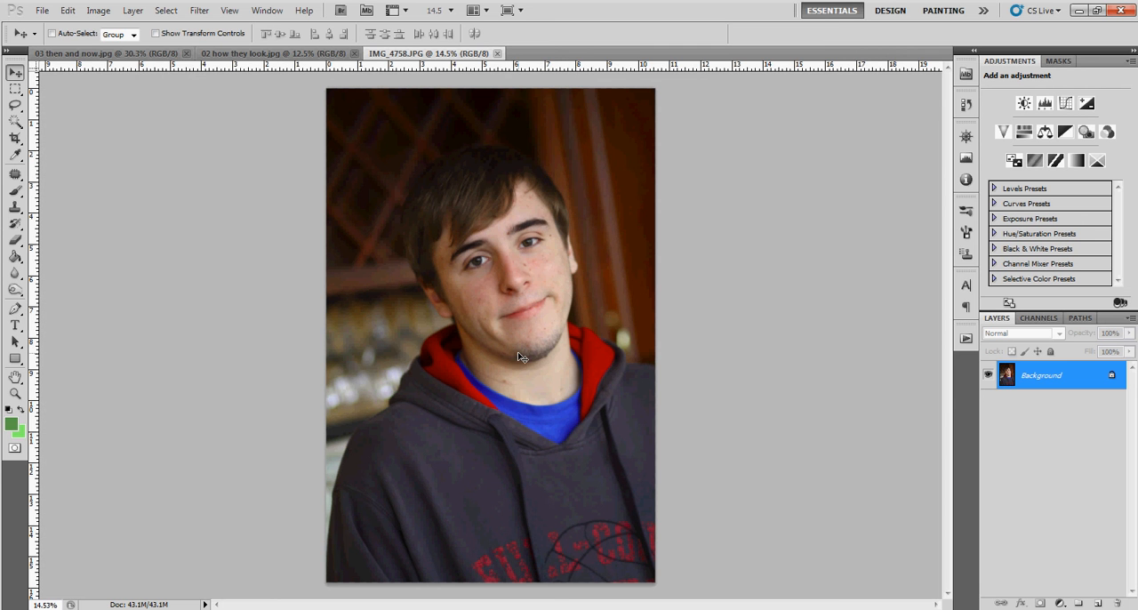
Show the list of saved actions at the Web Share set and widen it to fit the action names.
{"action": "left_click", "coordinate": [966, 340]}
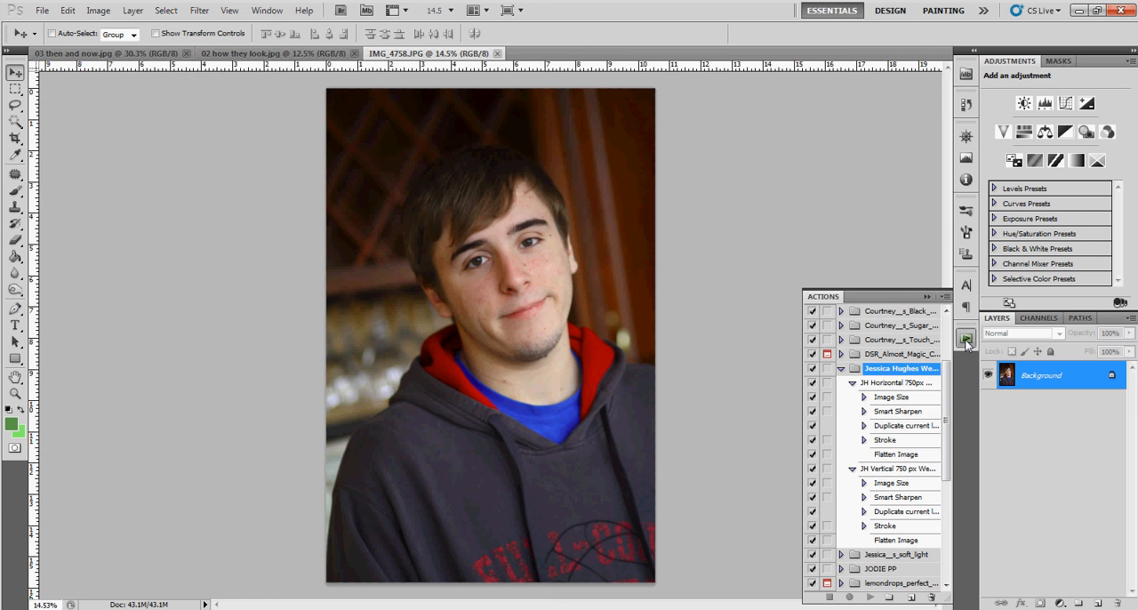
{"action": "mouse_move", "coordinate": [946, 436]}
{"action": "left_mouse_down"}
{"action": "mouse_move", "coordinate": [946, 356]}
{"action": "mouse_move", "coordinate": [936, 500]}
{"action": "mouse_move", "coordinate": [939, 329]}
{"action": "mouse_move", "coordinate": [936, 418]}
{"action": "left_mouse_up"}
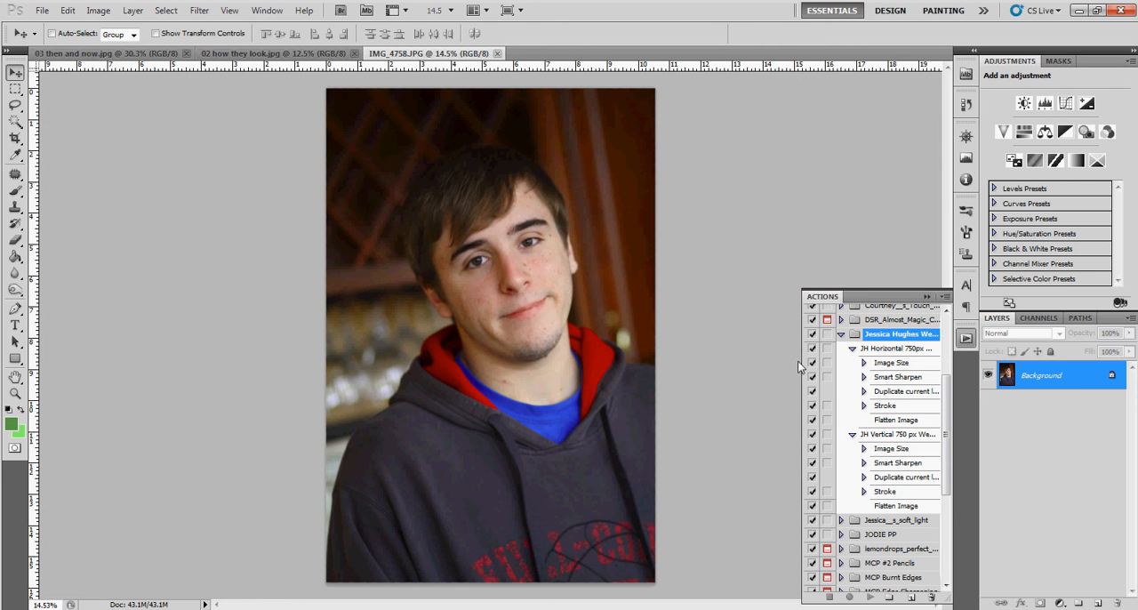
{"action": "left_click_drag", "start_coordinate": [803, 366], "coordinate": [749, 367]}
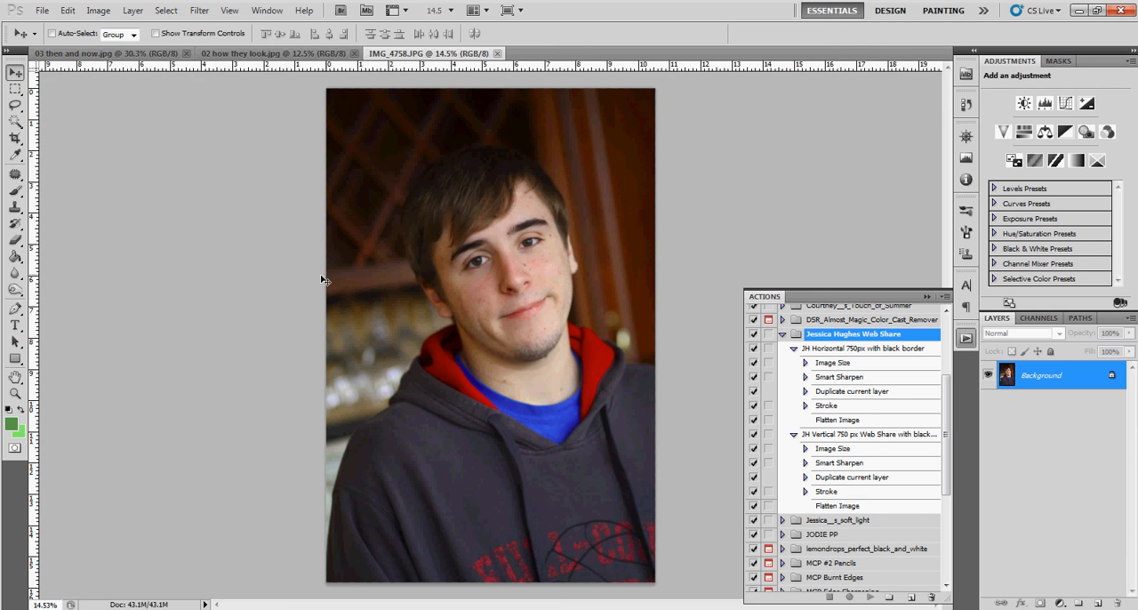
Play the JH Horizontal 750px with black border action on IMG_4758.JPG.
{"action": "left_click", "coordinate": [121, 55]}
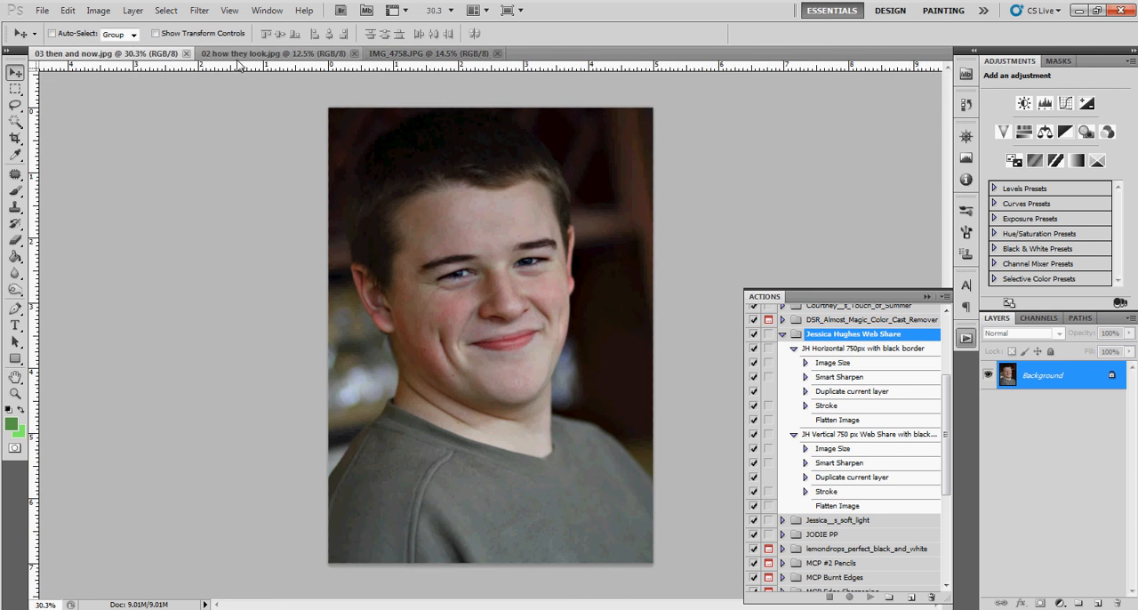
{"action": "left_click", "coordinate": [245, 55]}
{"action": "left_click", "coordinate": [413, 57]}
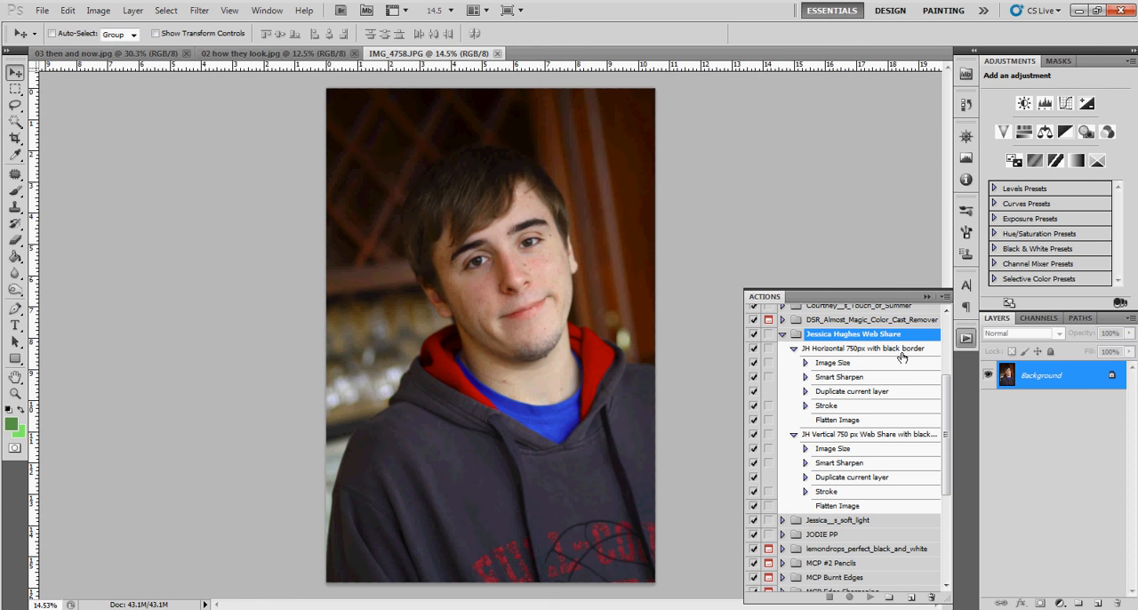
{"action": "left_click", "coordinate": [808, 351]}
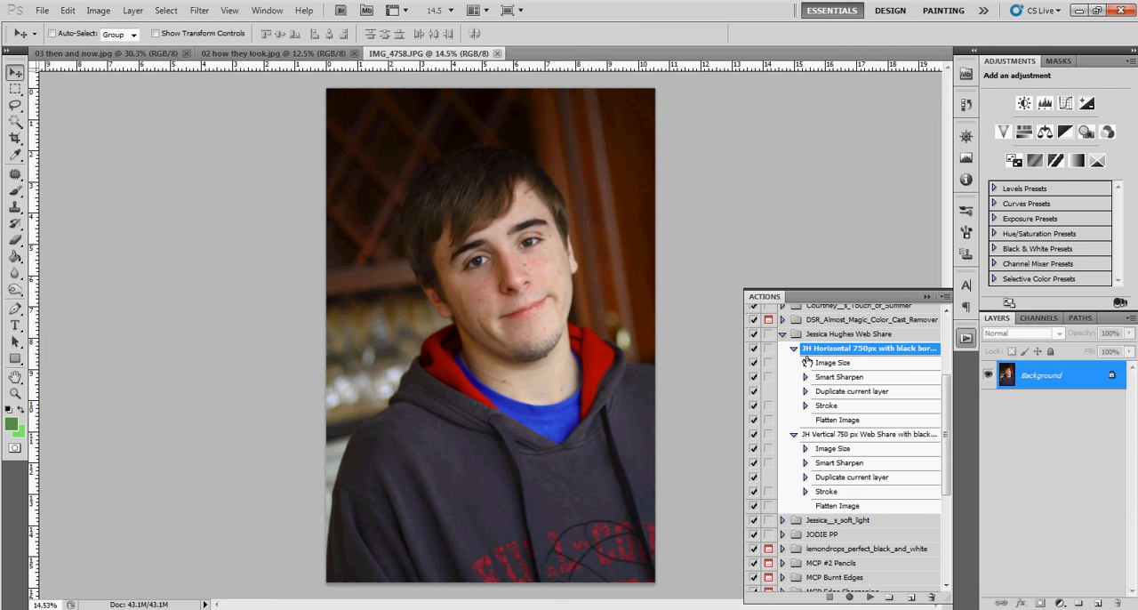
{"action": "left_click", "coordinate": [869, 598]}
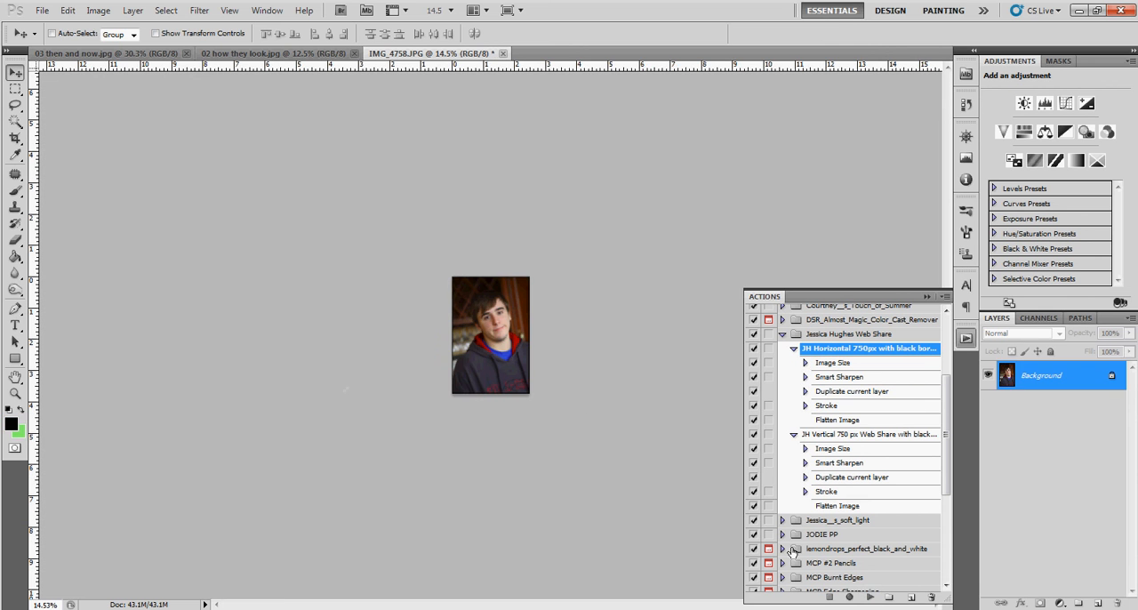
{"action": "scroll", "coordinate": [550, 352], "scroll_direction": "up", "scroll_amount": 5}
{"action": "scroll", "coordinate": [549, 352], "scroll_direction": "up", "scroll_amount": 8}
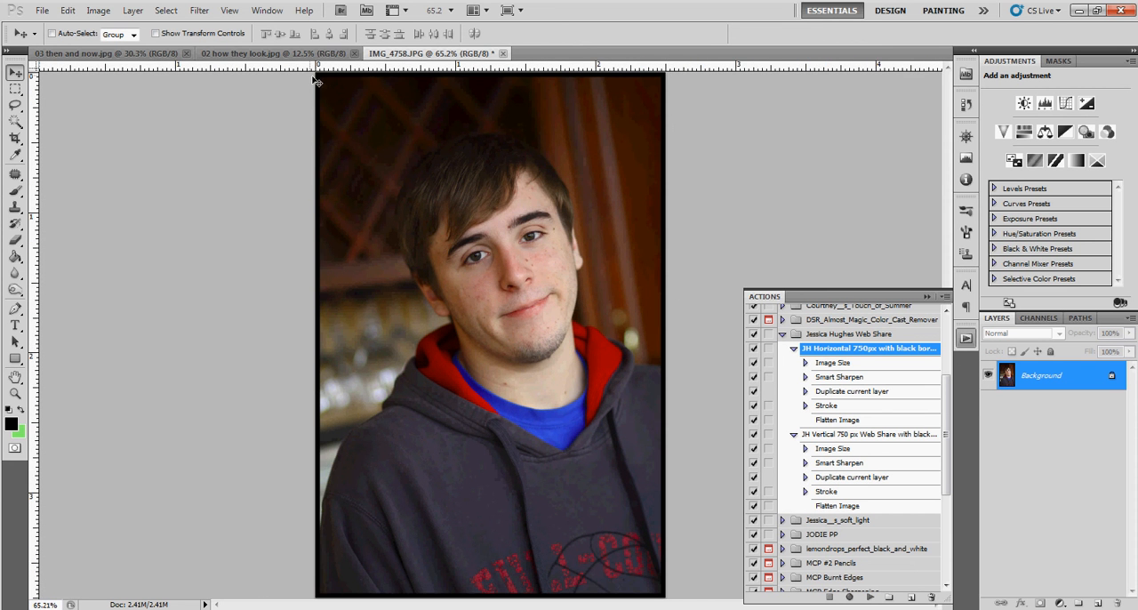
Play the same 750px black border action on 02 how they look.jpg and 03 then and now.jpg.
{"action": "left_click", "coordinate": [296, 55]}
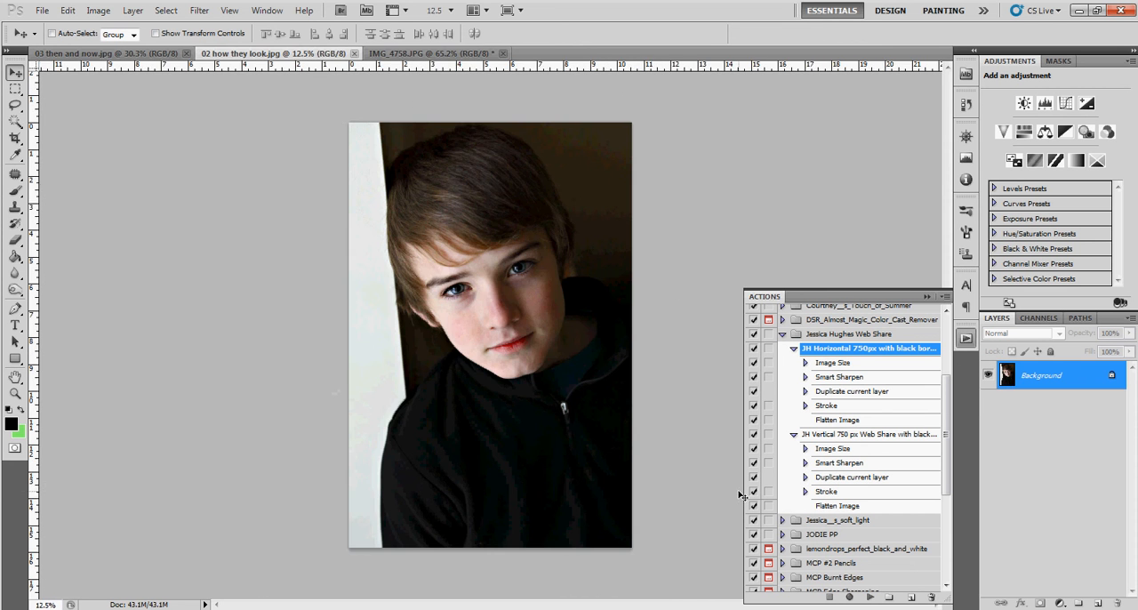
{"action": "left_click", "coordinate": [867, 597]}
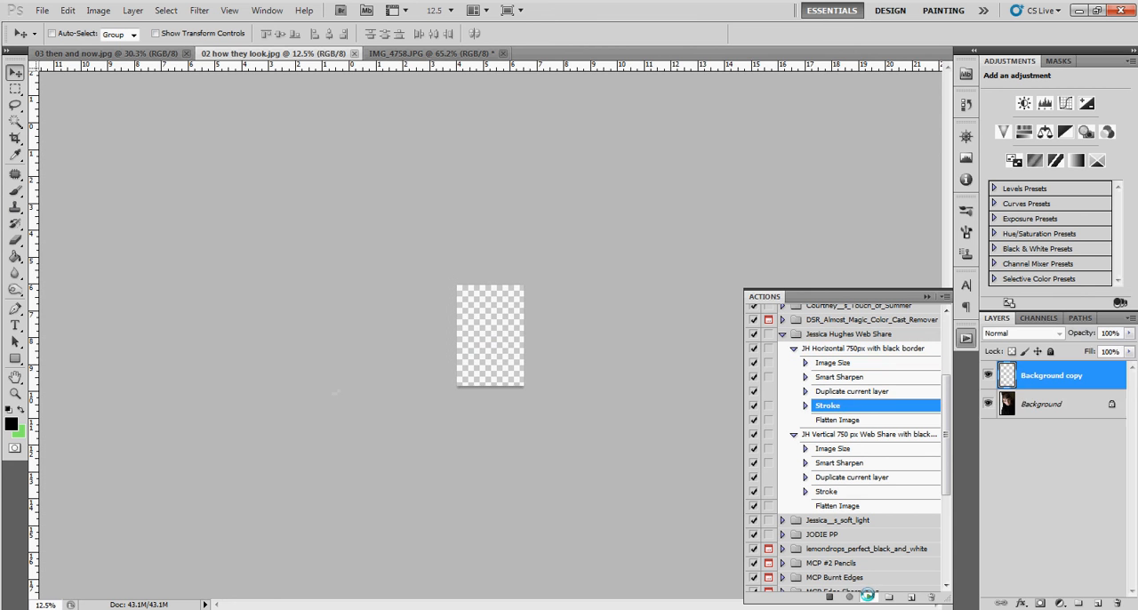
{"action": "left_click", "coordinate": [108, 54]}
{"action": "left_click", "coordinate": [870, 598]}
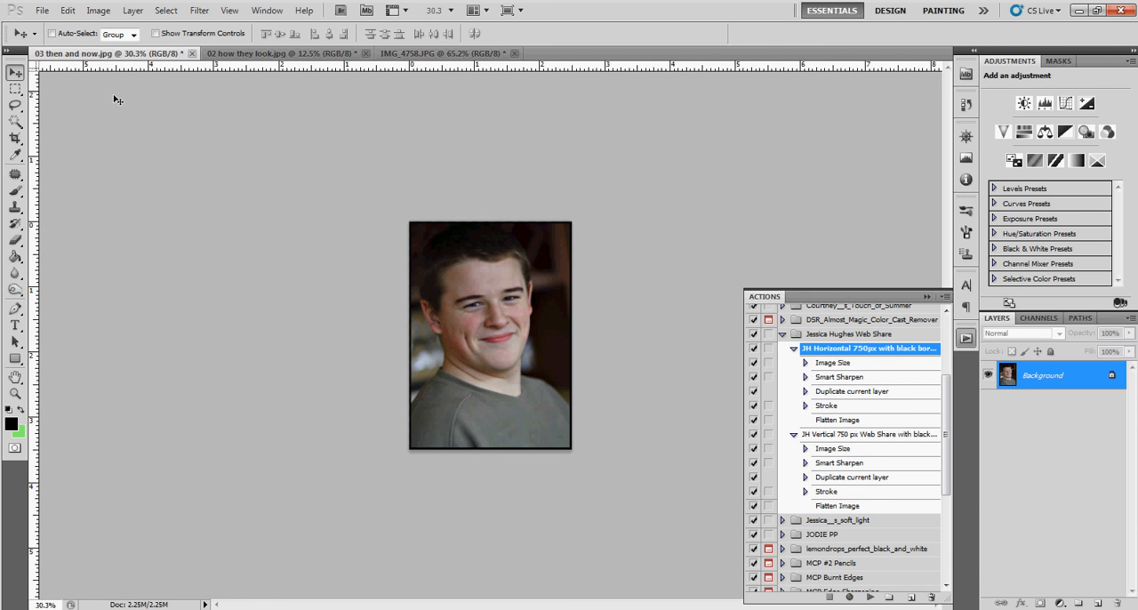
Set the Image Processor script to run the JH Vertical 750 px Web Share with black border action from the Web Share set.
{"action": "left_click", "coordinate": [42, 10]}
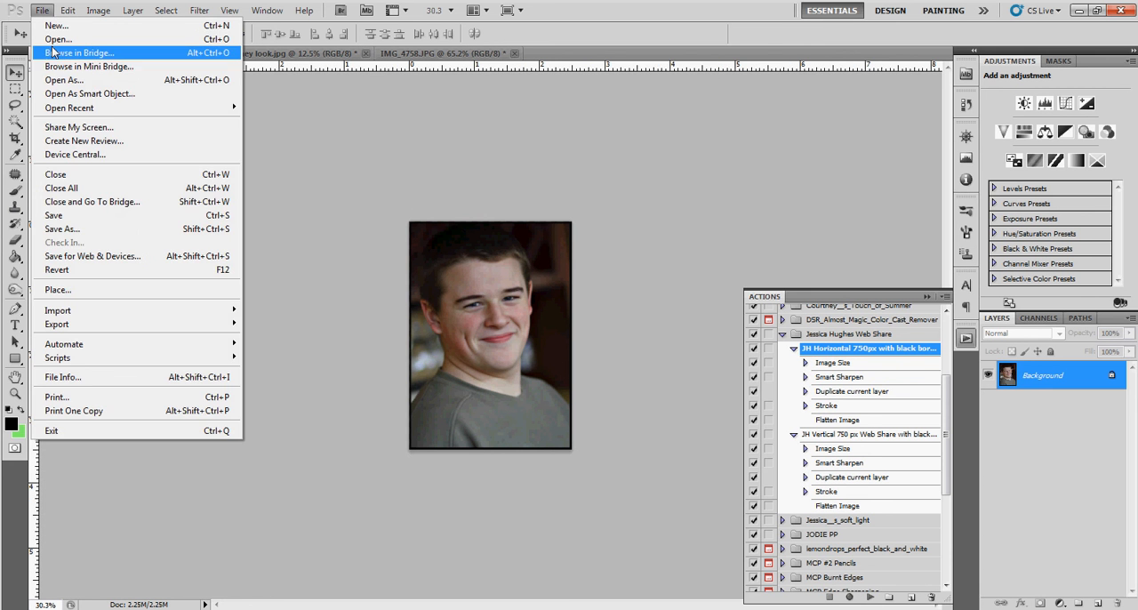
{"action": "mouse_move", "coordinate": [107, 357]}
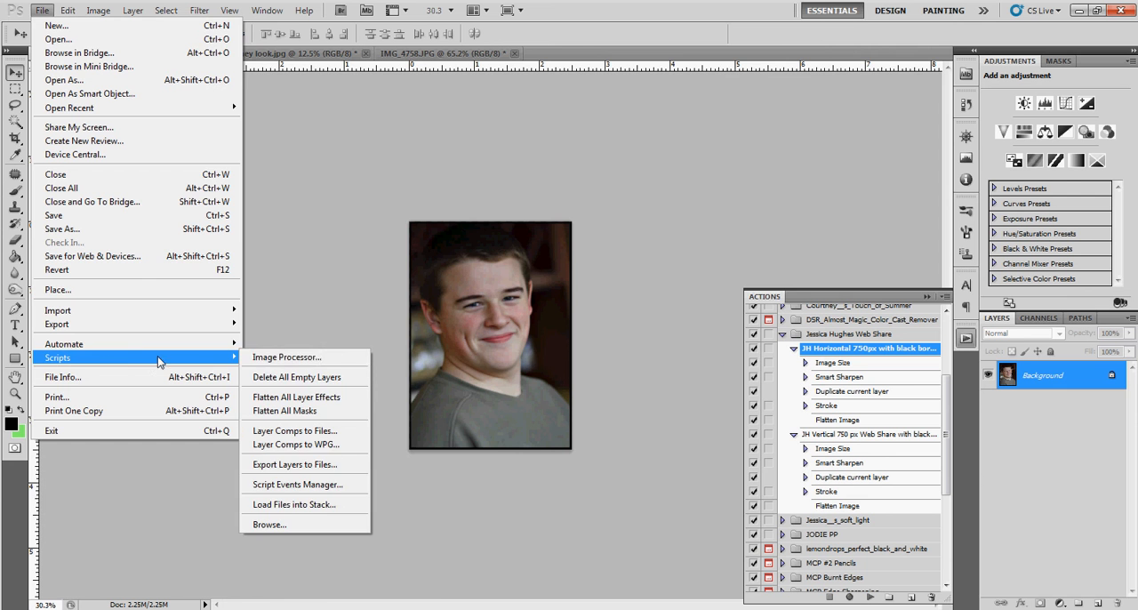
{"action": "left_click", "coordinate": [268, 358]}
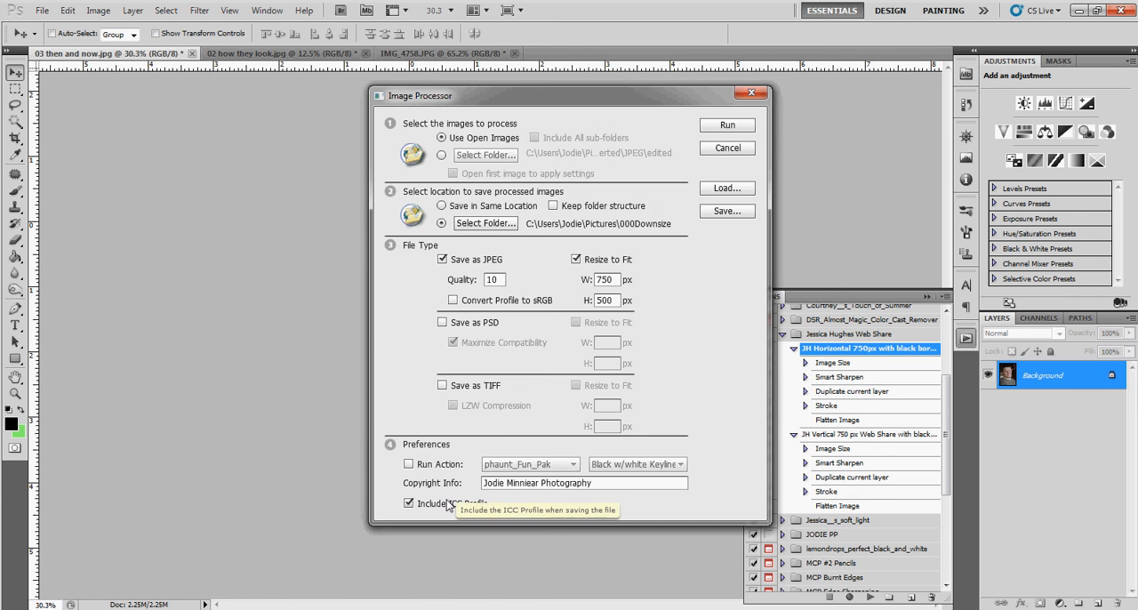
{"action": "left_click", "coordinate": [409, 465]}
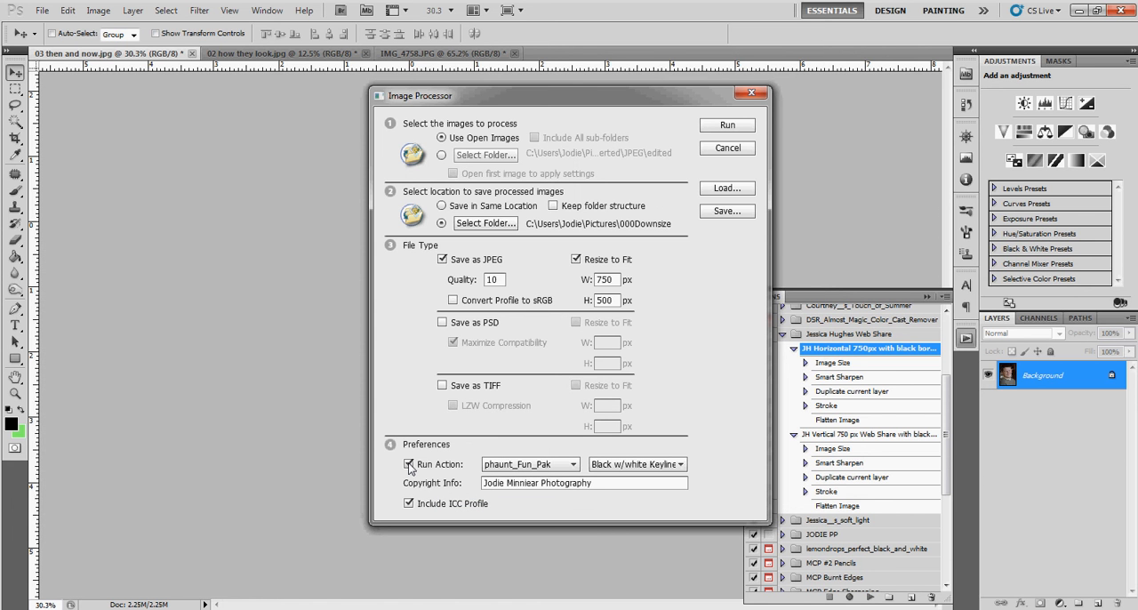
{"action": "left_click", "coordinate": [574, 464]}
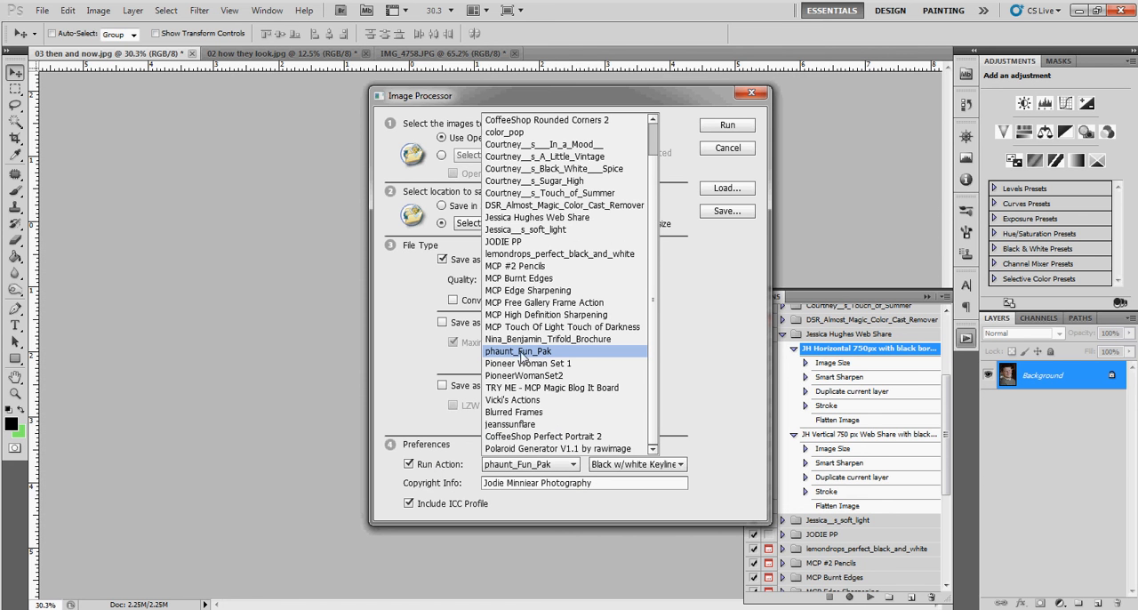
{"action": "left_click", "coordinate": [533, 217]}
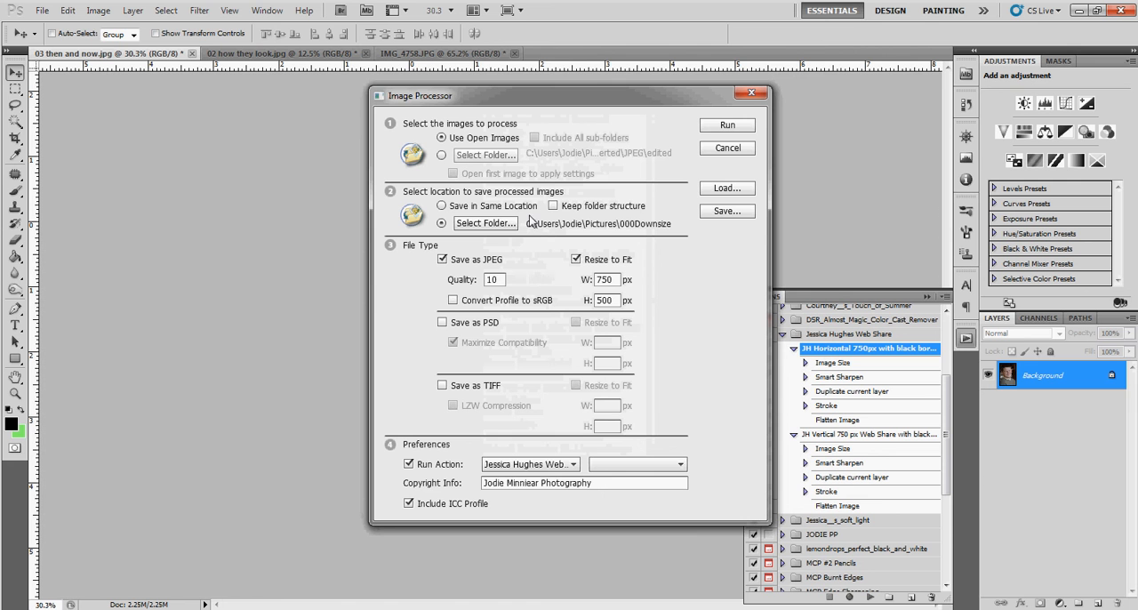
{"action": "left_click", "coordinate": [680, 465]}
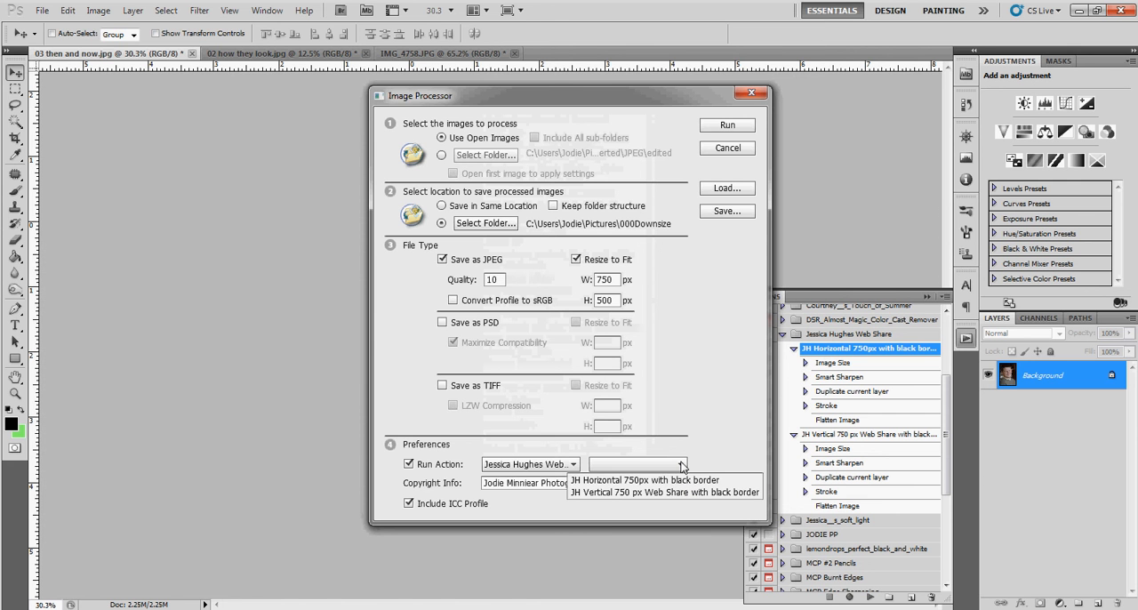
{"action": "left_click", "coordinate": [608, 493]}
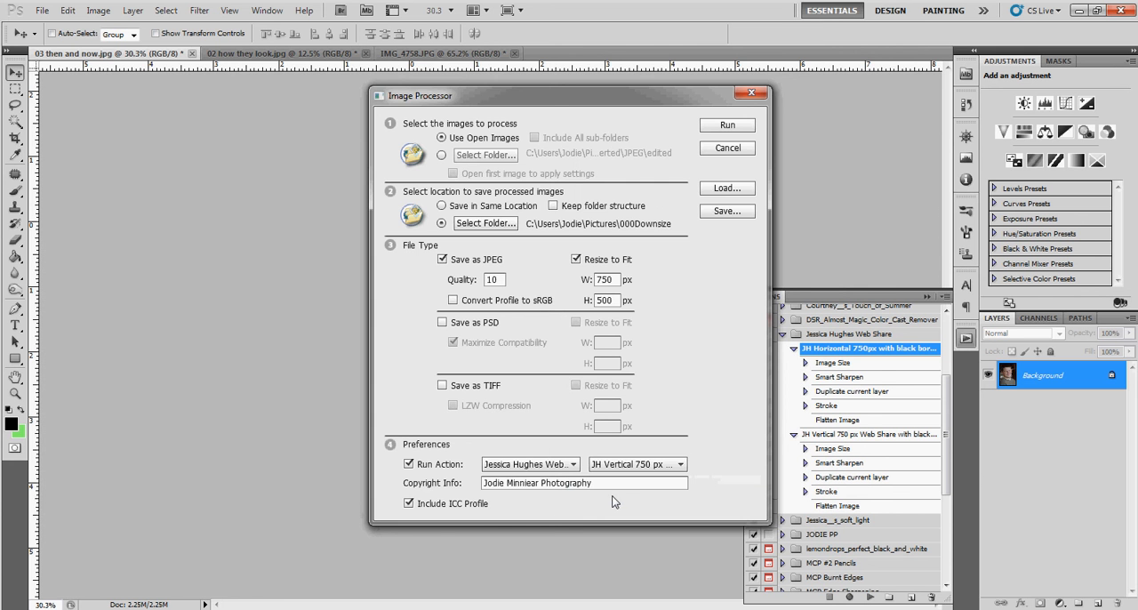
Run the Image Processor on the open images and collapse the list of saved actions.
{"action": "left_click", "coordinate": [734, 128]}
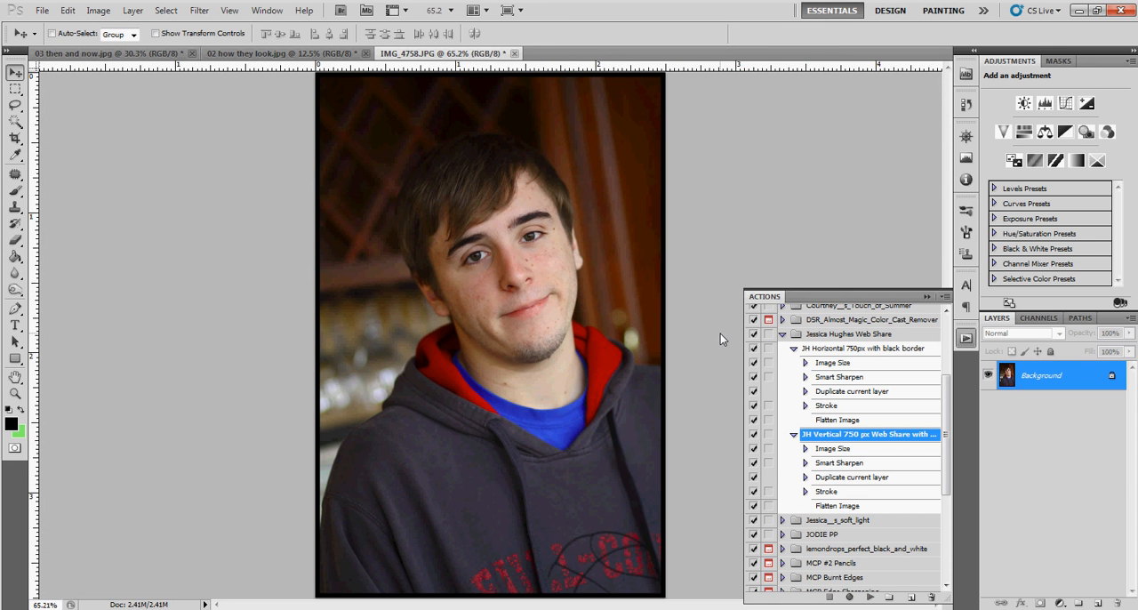
{"action": "left_click", "coordinate": [926, 297]}
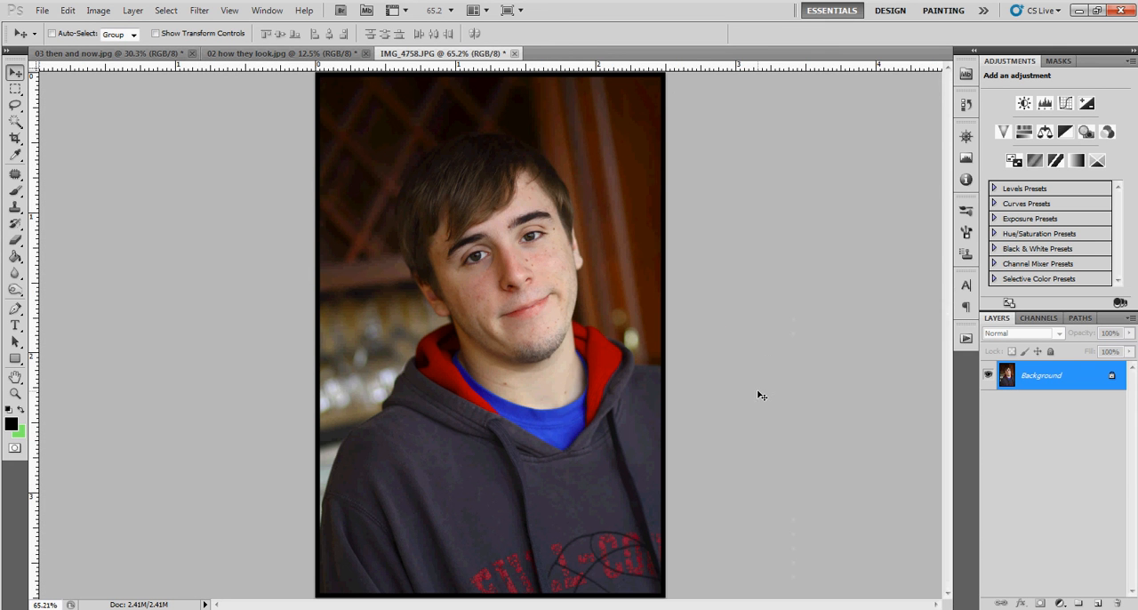
{"action": "scroll", "coordinate": [761, 396], "scroll_direction": "down", "scroll_amount": 1}
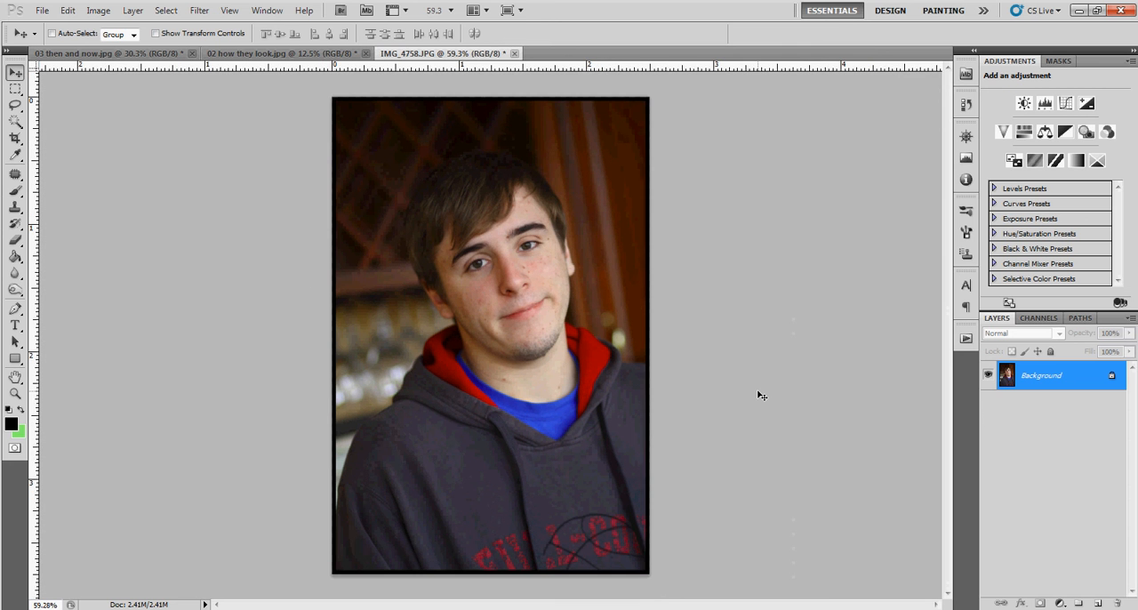